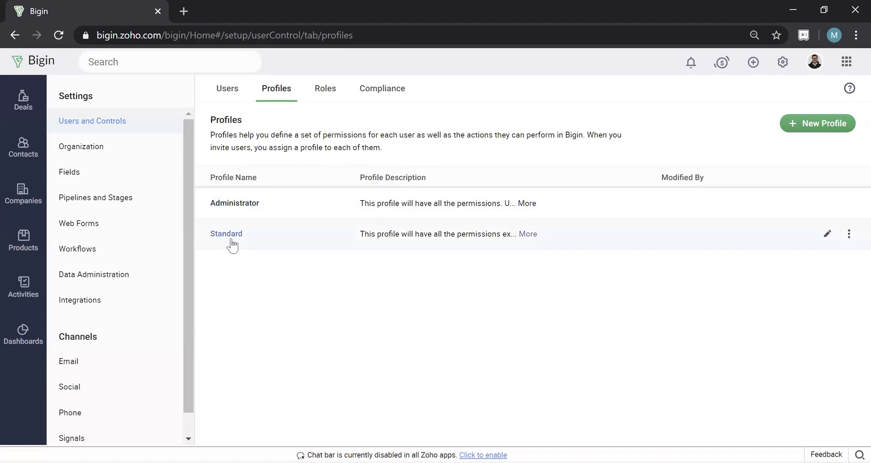
Create a profile named "Sales Person" cloned from Administrator, with the description "Normal salesperson".
left_click(792, 125)
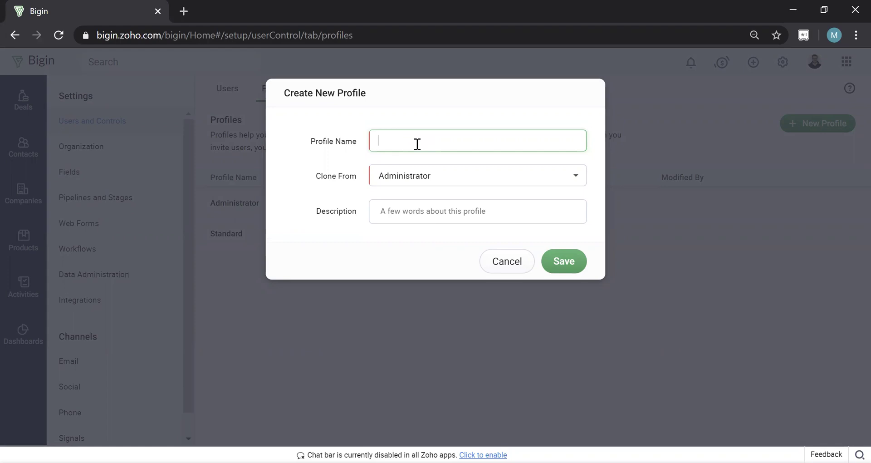
type("Sales Person")
left_click(396, 222)
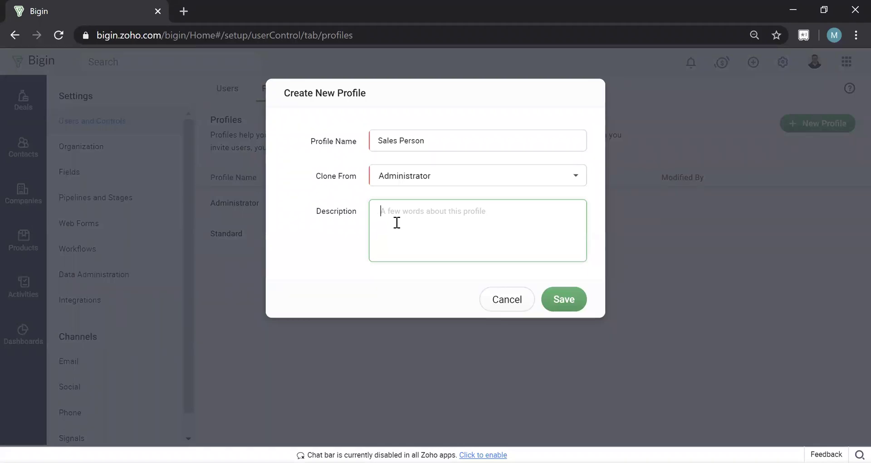
type("Normal salesperon")
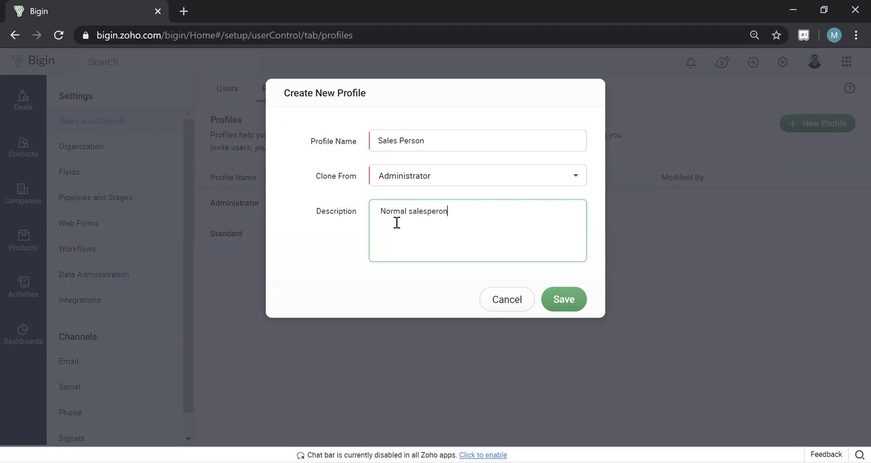
key("BackSpace")
key("BackSpace")
type("son")
left_click(563, 301)
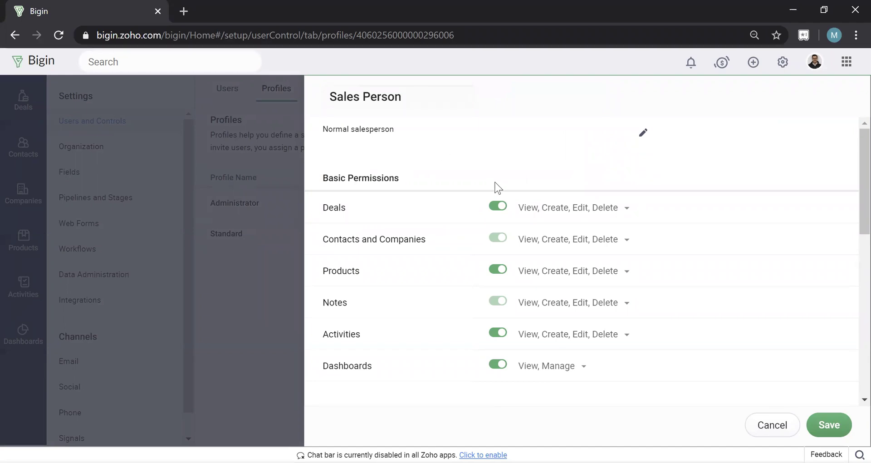
left_click(498, 208)
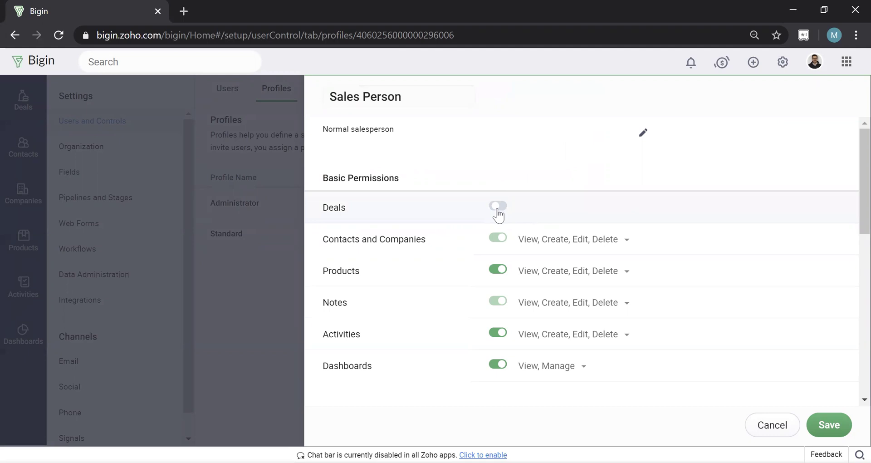
left_click(498, 208)
left_click(629, 212)
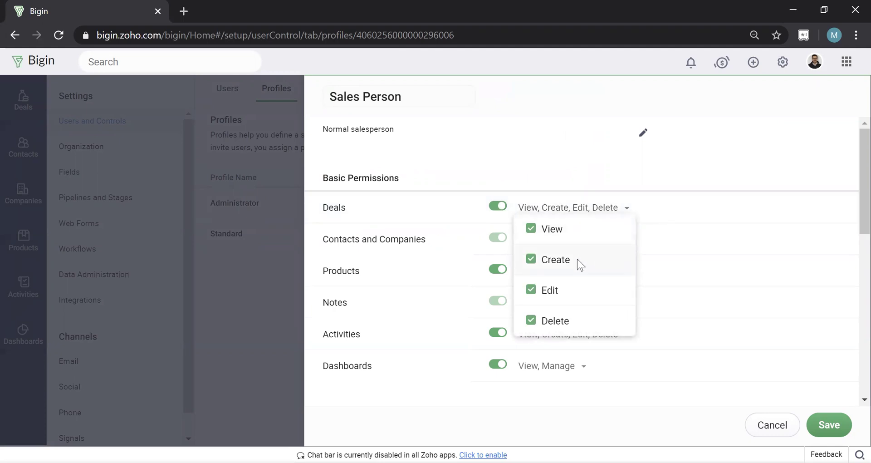
left_click(531, 260)
left_click(531, 290)
left_click(531, 321)
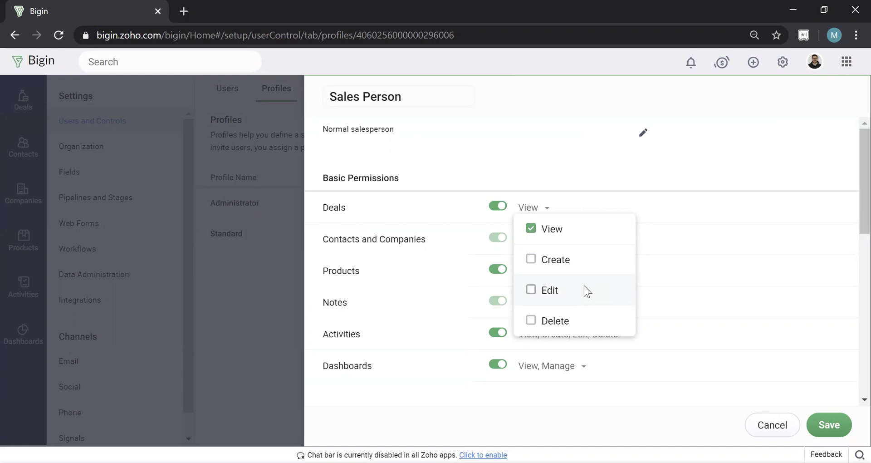
left_click(531, 259)
left_click(531, 295)
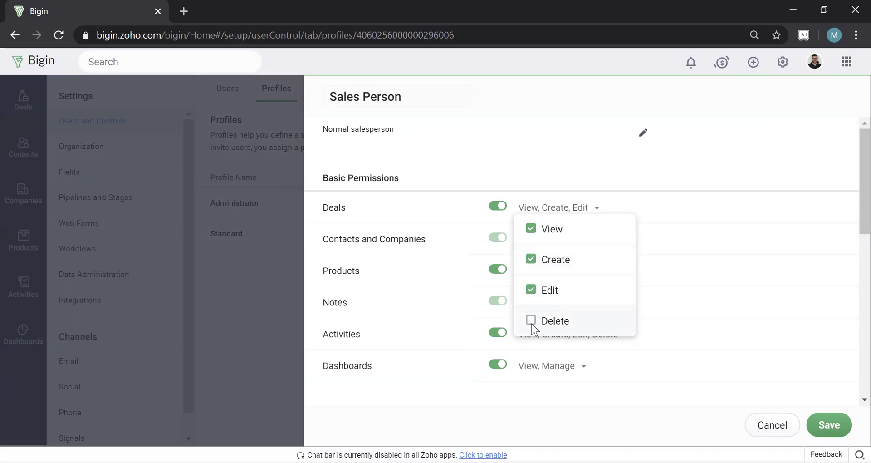
left_click(531, 322)
left_click(710, 167)
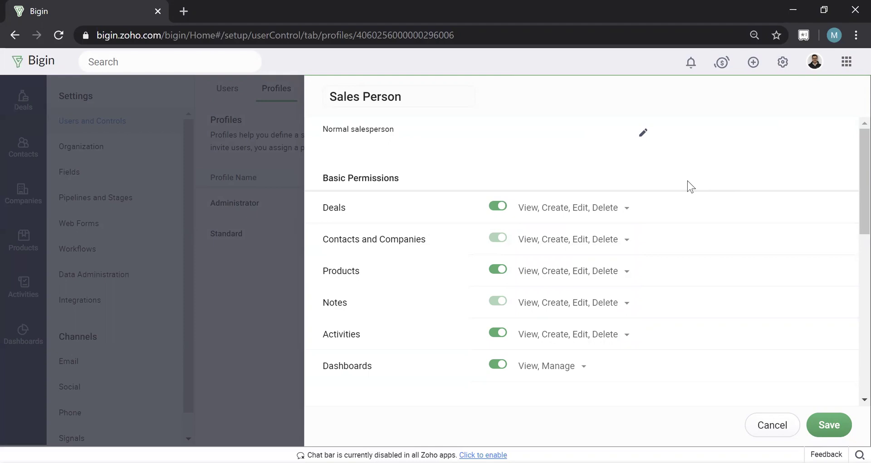
Remove the Delete permission from Deals and from Contacts and Companies in the Sales Person profile.
left_click(622, 215)
left_click(550, 322)
left_click(578, 173)
left_click(619, 243)
left_click(562, 350)
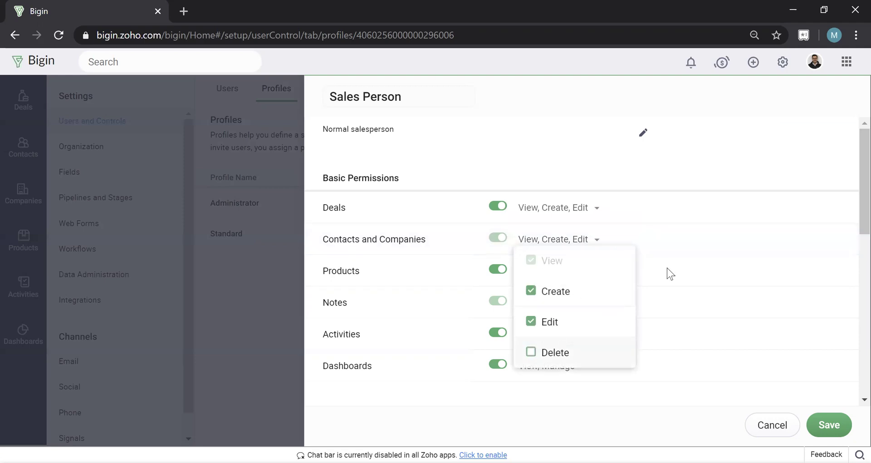
left_click(687, 259)
Remove the Delete permission from Products, Notes and Activities, leaving View, Create and Edit.
left_click(551, 284)
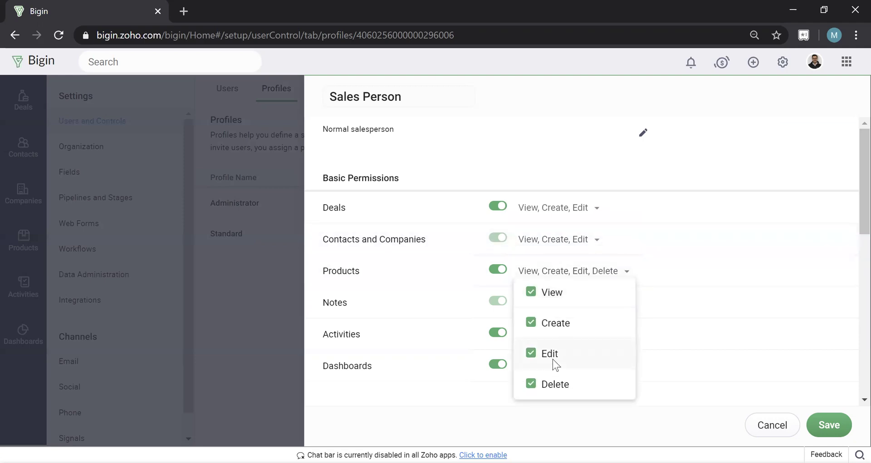
left_click(564, 370)
left_click(685, 193)
scroll(667, 200, "down", 3)
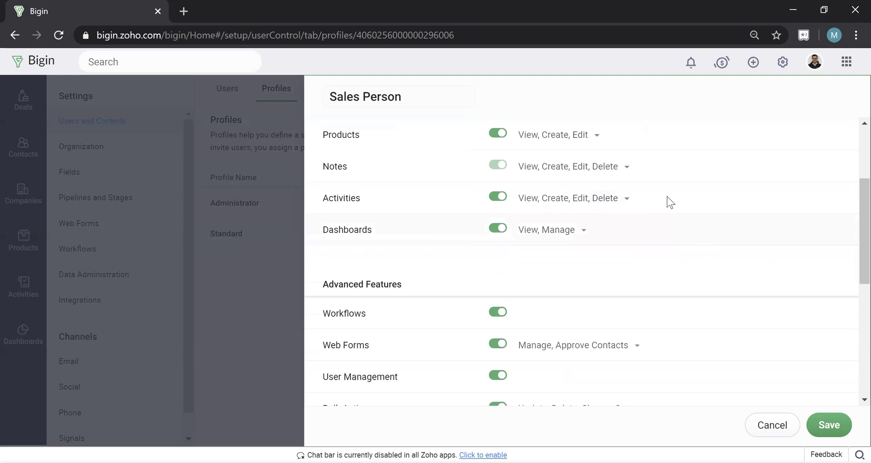
left_click(608, 168)
left_click(554, 279)
left_click(657, 185)
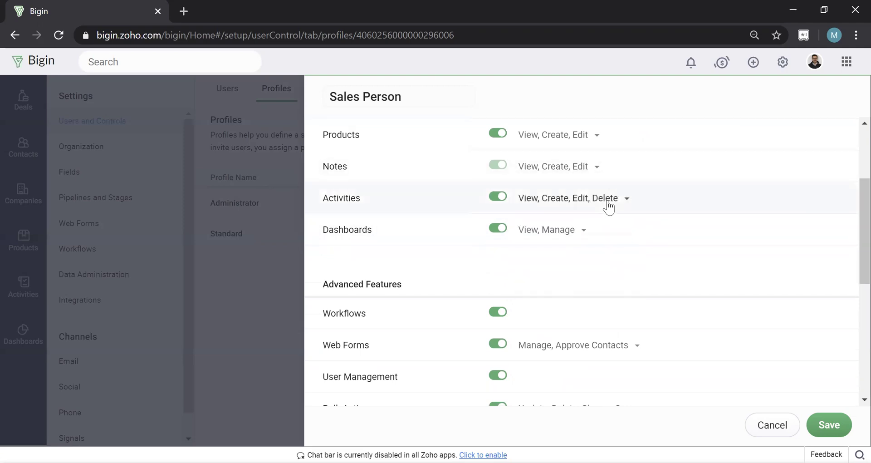
left_click(608, 198)
left_click(556, 311)
left_click(566, 235)
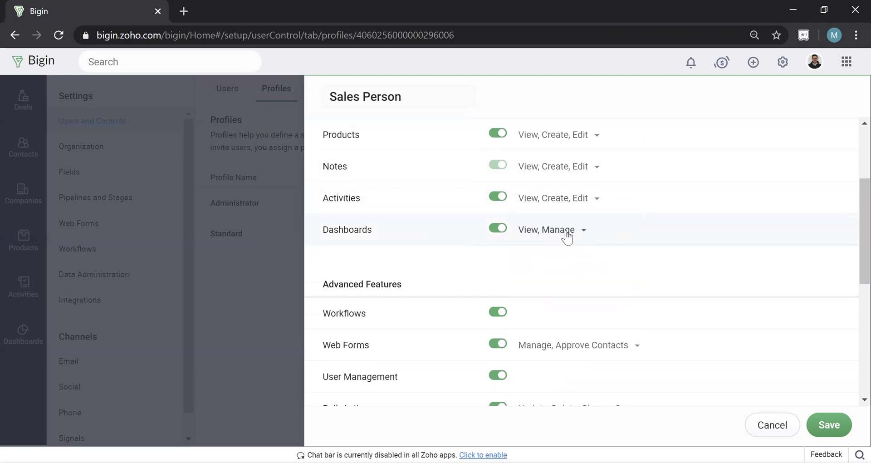
Turn off the advanced features Workflows, Web Forms, User Management, Bulk Actions and Miscellaneous.
scroll(566, 235, "down", 5)
scroll(567, 236, "up", 2)
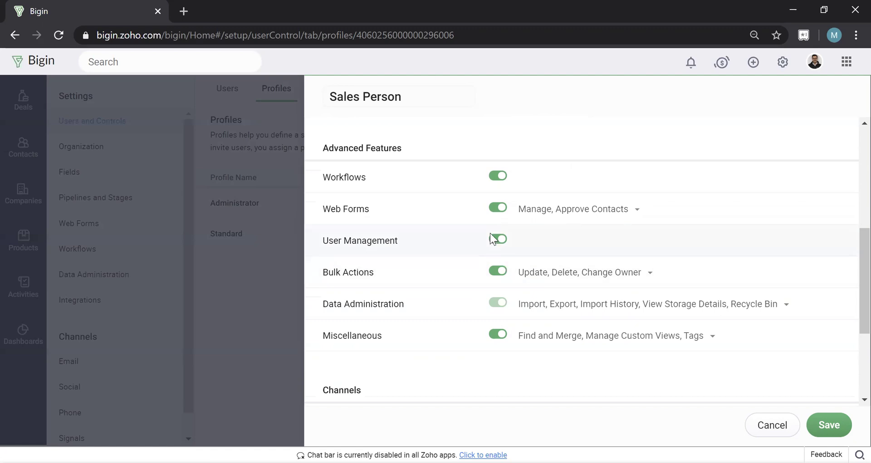
left_click(498, 175)
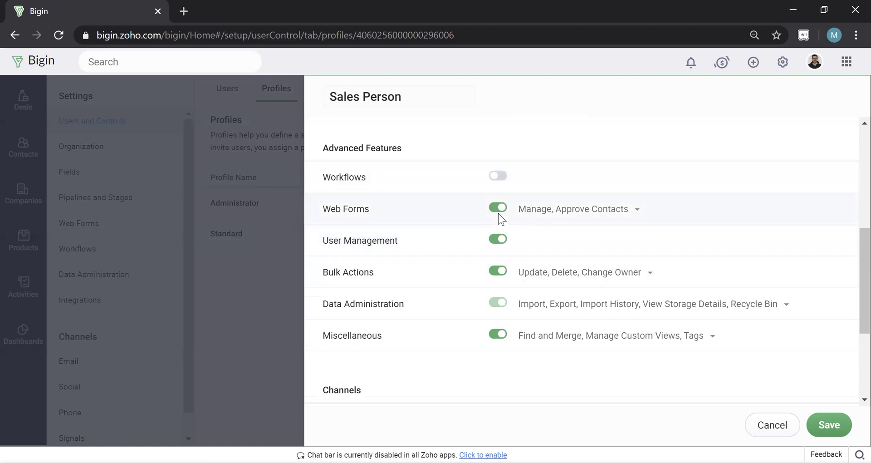
left_click(498, 207)
left_click(498, 239)
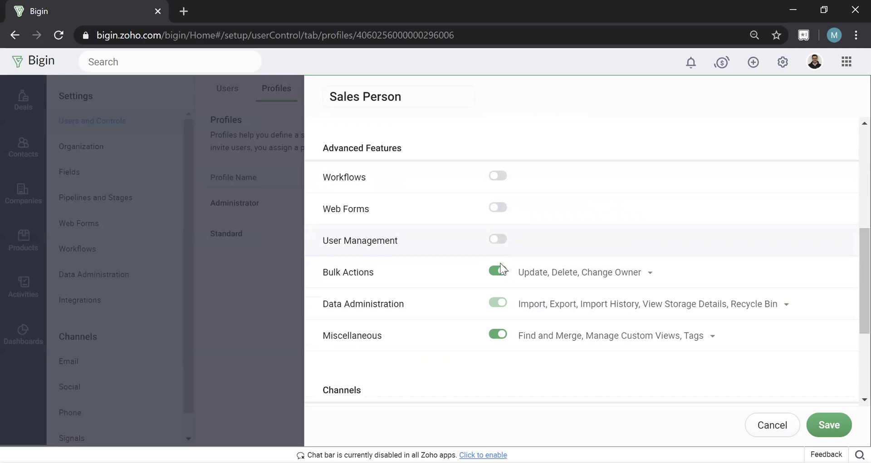
left_click(500, 270)
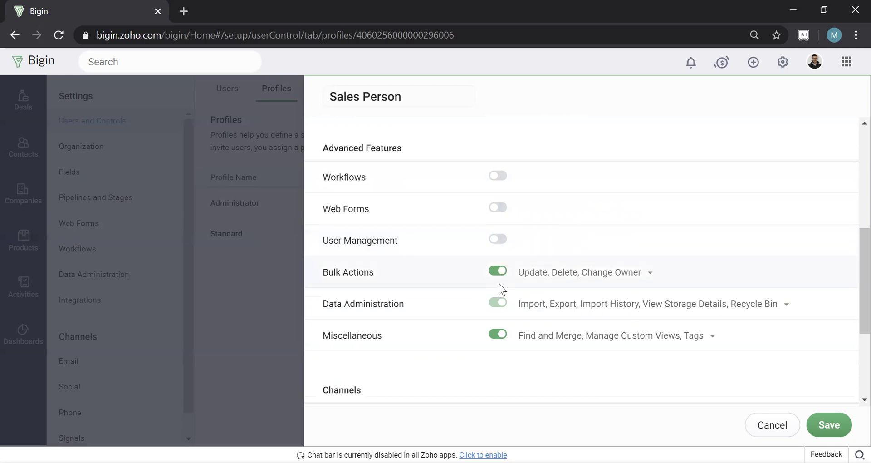
left_click(498, 334)
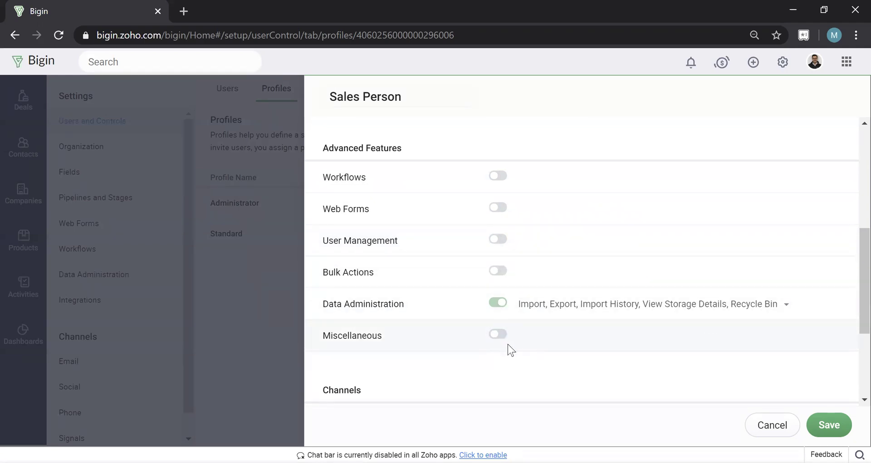
Remove Import, Export, Import History and View Storage Details from the Data Administration permissions, leaving only Recycle Bin.
left_click(672, 317)
left_click(616, 329)
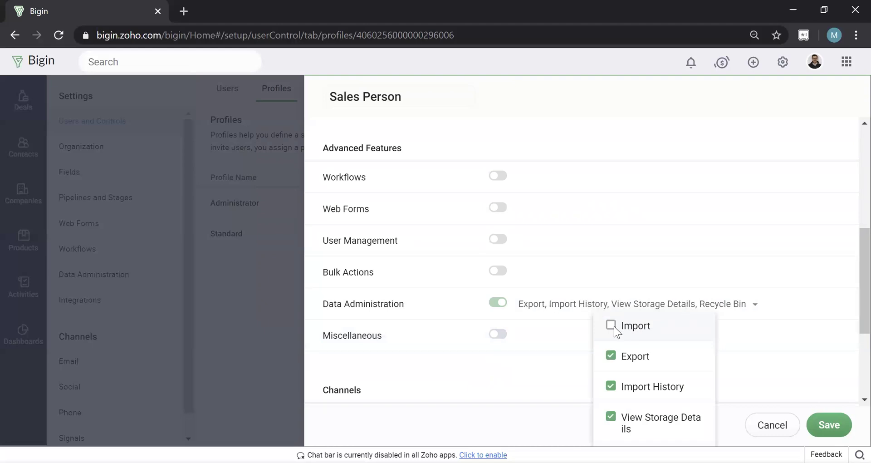
left_click(612, 356)
left_click(613, 386)
left_click(610, 418)
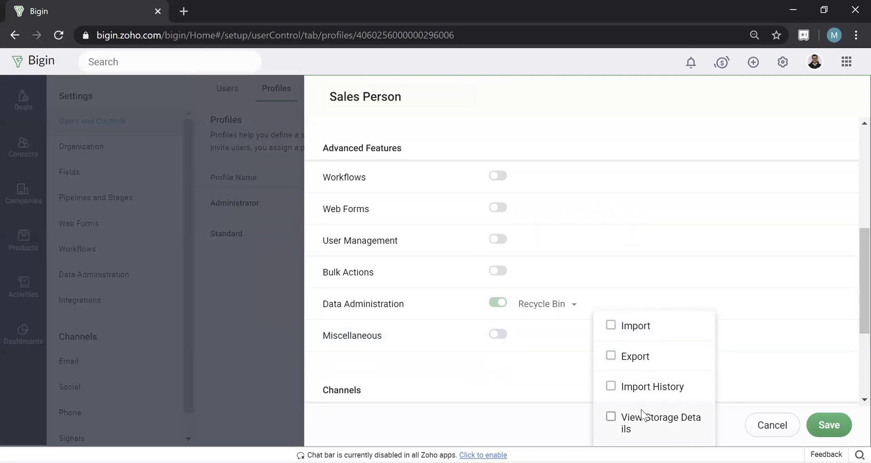
left_click(698, 336)
Review the Email channel permissions and save the Sales Person profile.
scroll(547, 329, "down", 4)
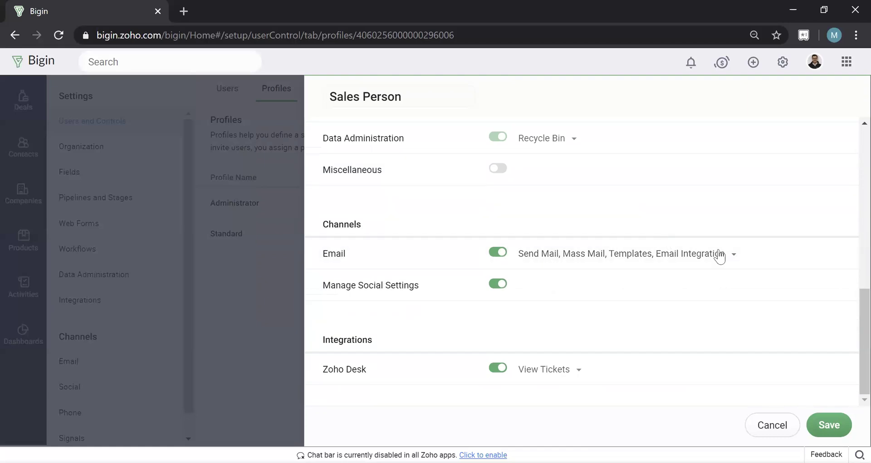
left_click(696, 262)
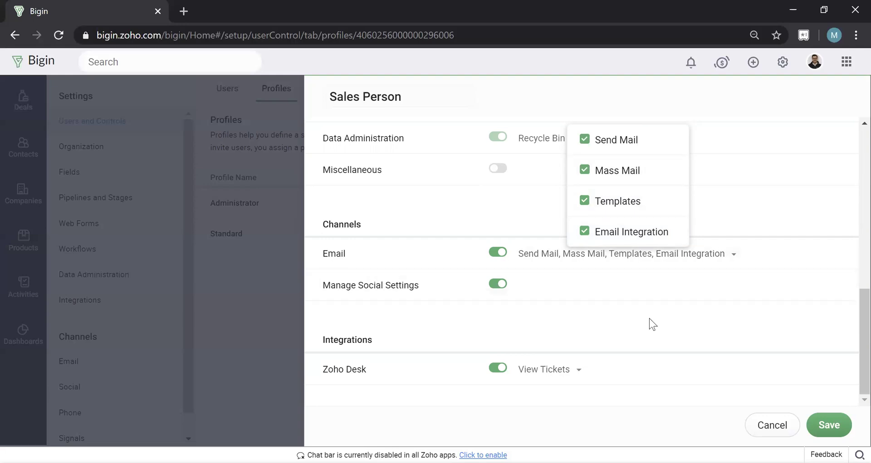
left_click(532, 294)
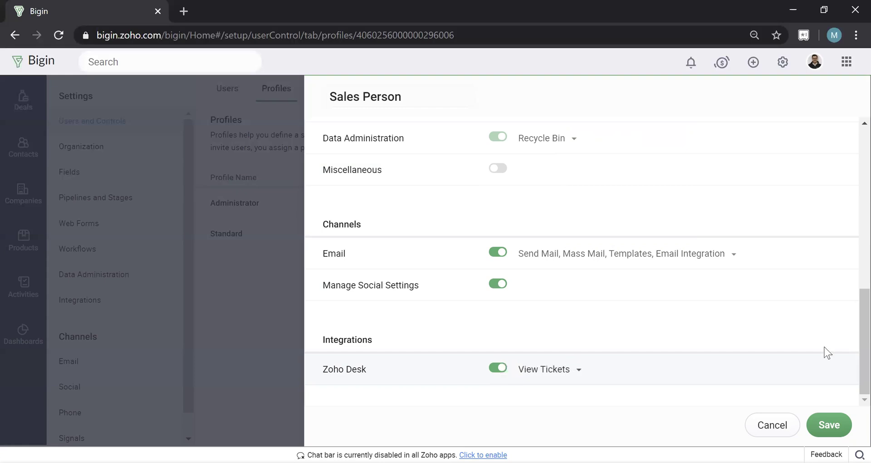
left_click(827, 423)
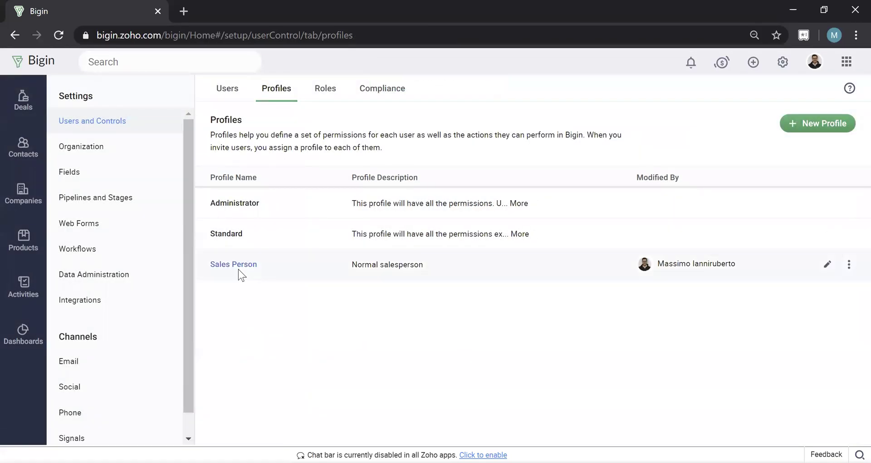
View the active user's details in the users list and close them without making changes.
left_click(228, 89)
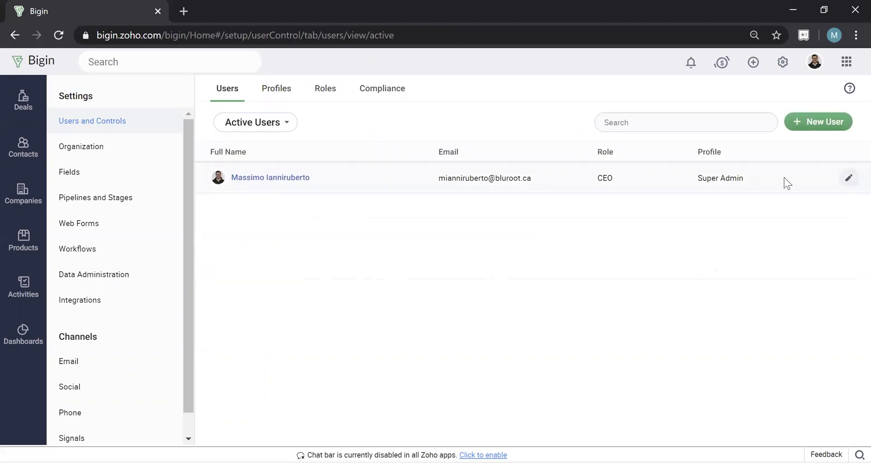
left_click(501, 202)
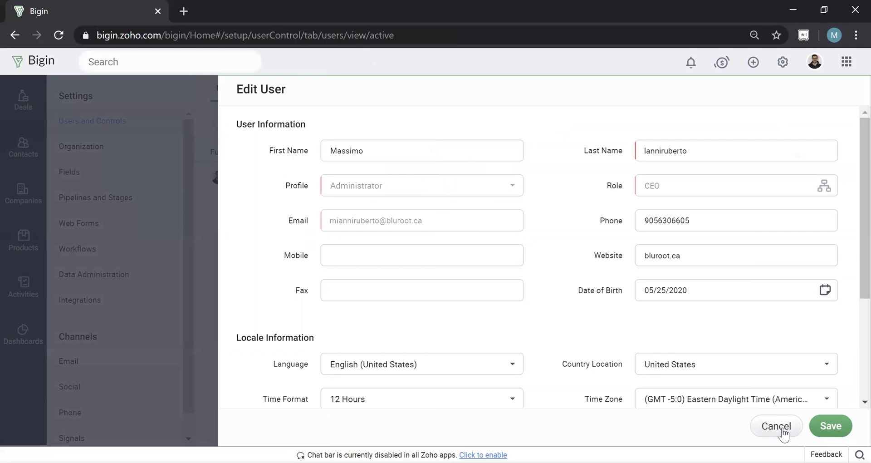
left_click(766, 430)
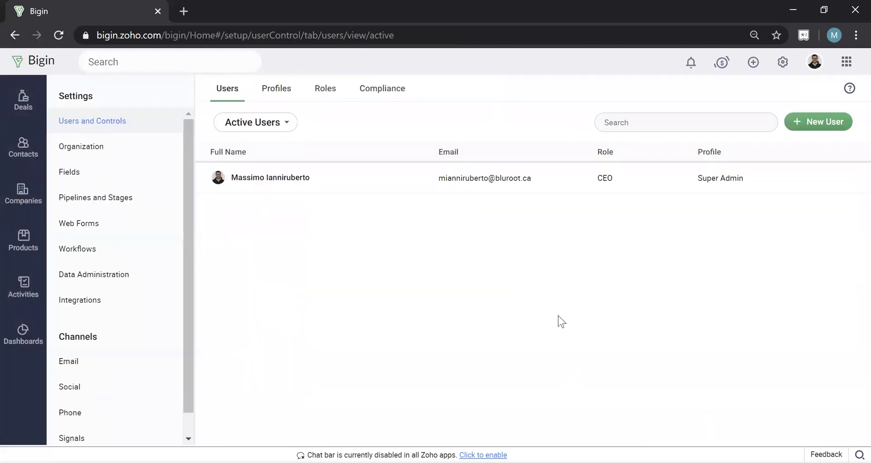